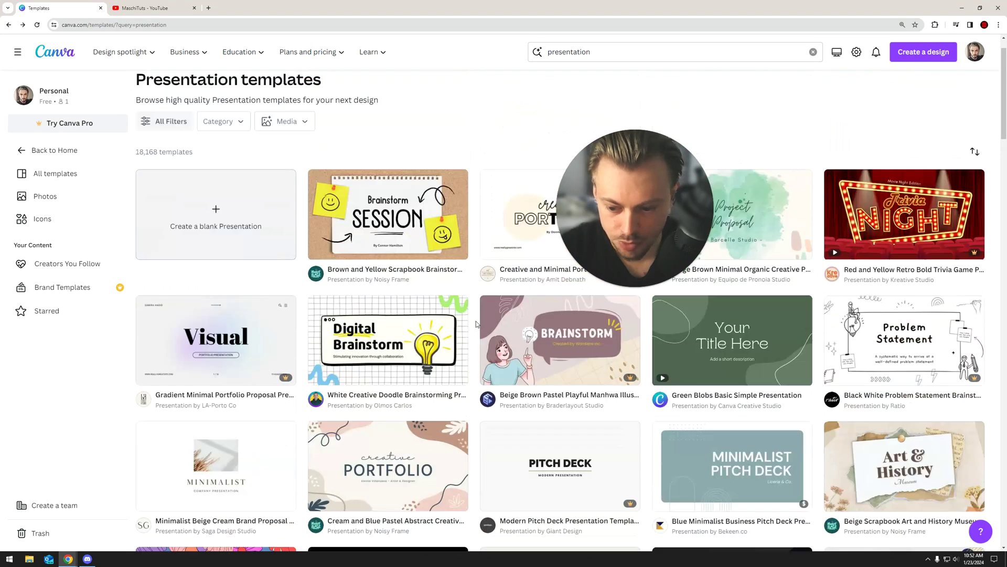
Browse the presentation templates and preview the Digital Brainstorm template.
scroll(477, 324, "up", 1)
scroll(477, 324, "down", 4)
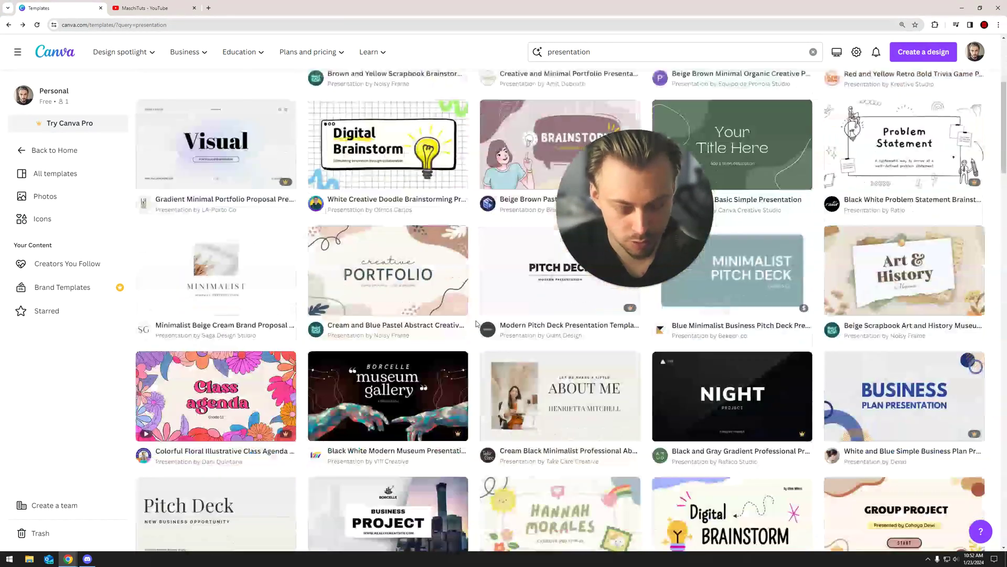
scroll(476, 321, "up", 3)
scroll(419, 333, "down", 3)
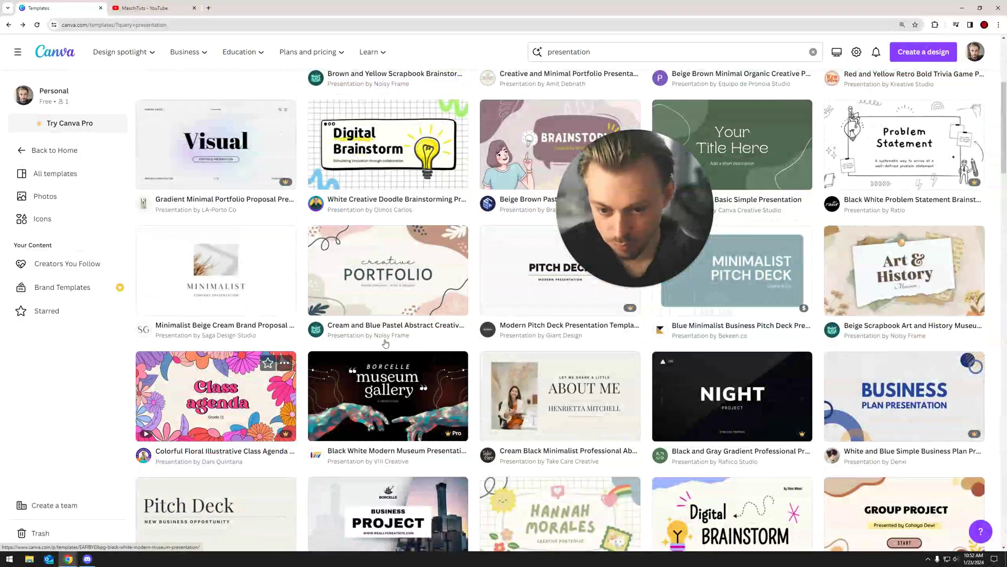
scroll(386, 343, "up", 3)
left_click(386, 314)
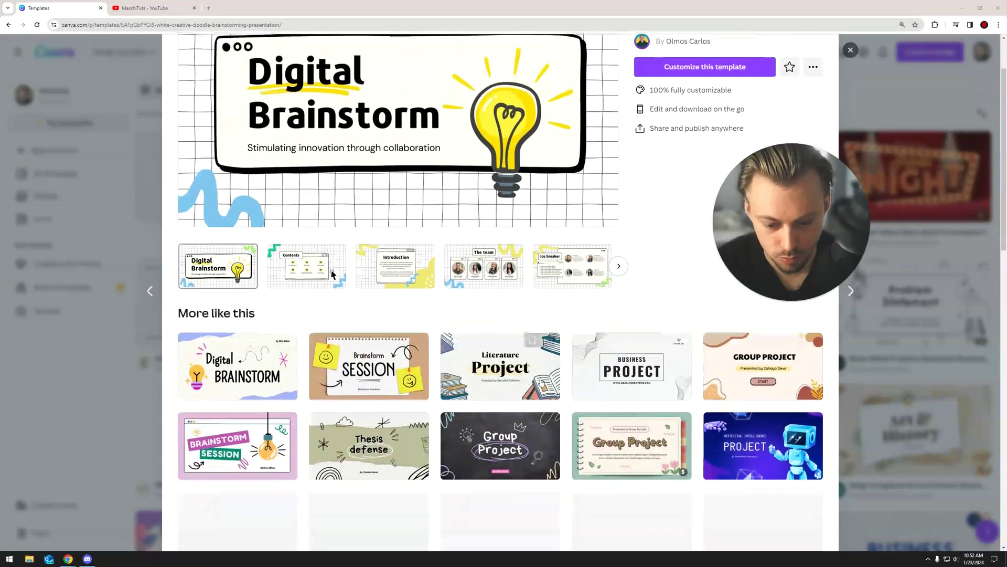
Switch to the brown Group Project template and start editing it.
left_click(705, 382)
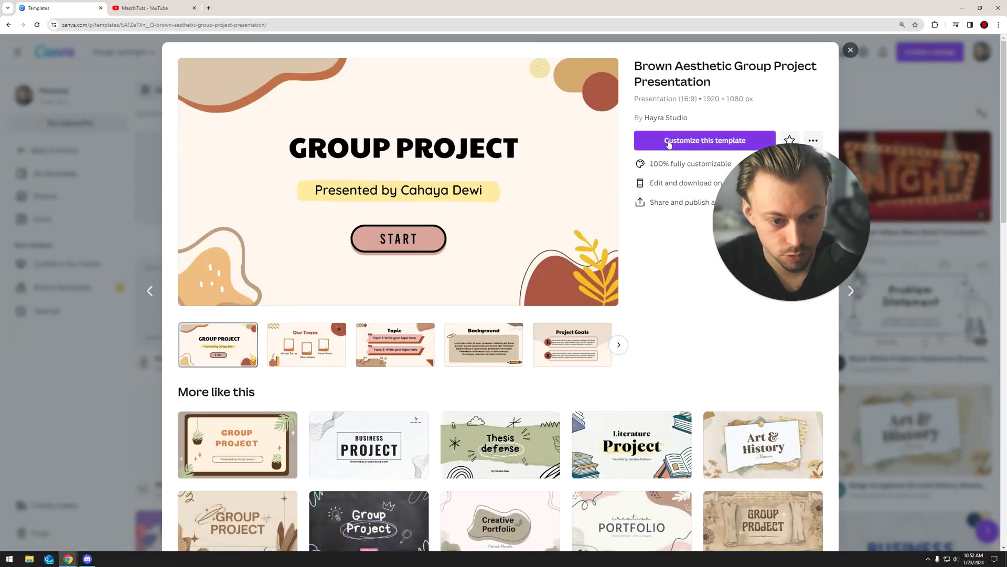
left_click(668, 144)
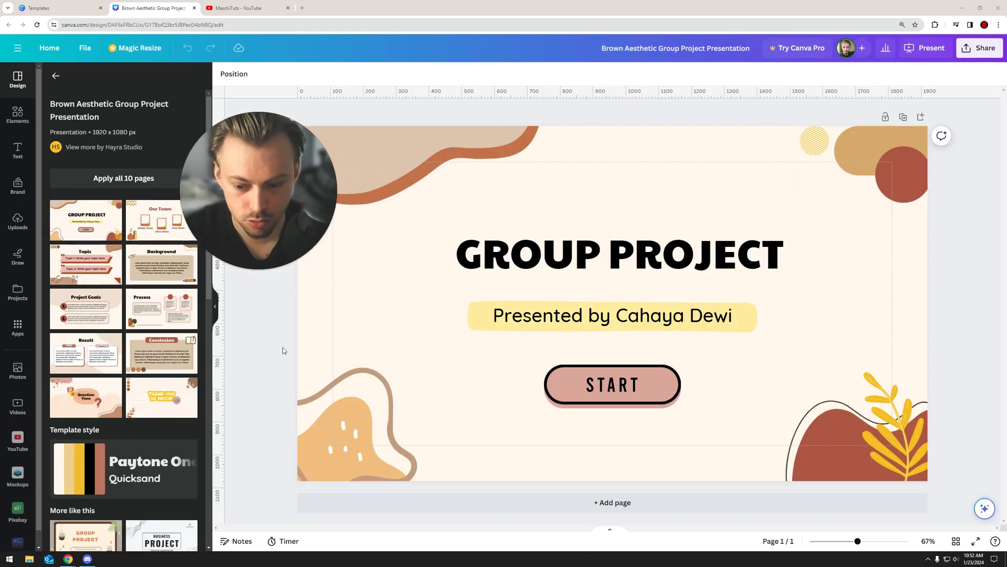
Show the page strip as a timeline listing the single 5.0s title slide.
left_click(610, 529)
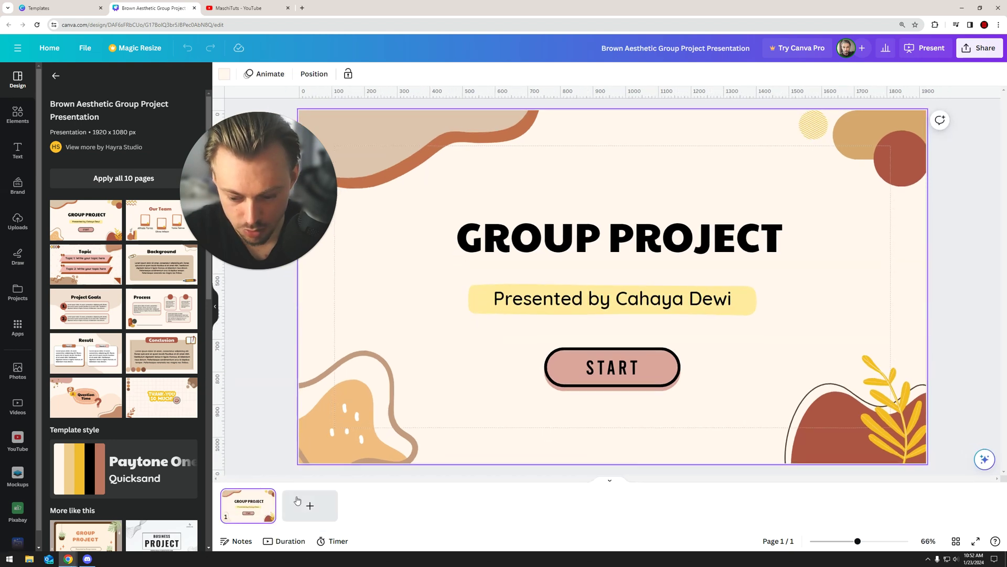
left_click(286, 541)
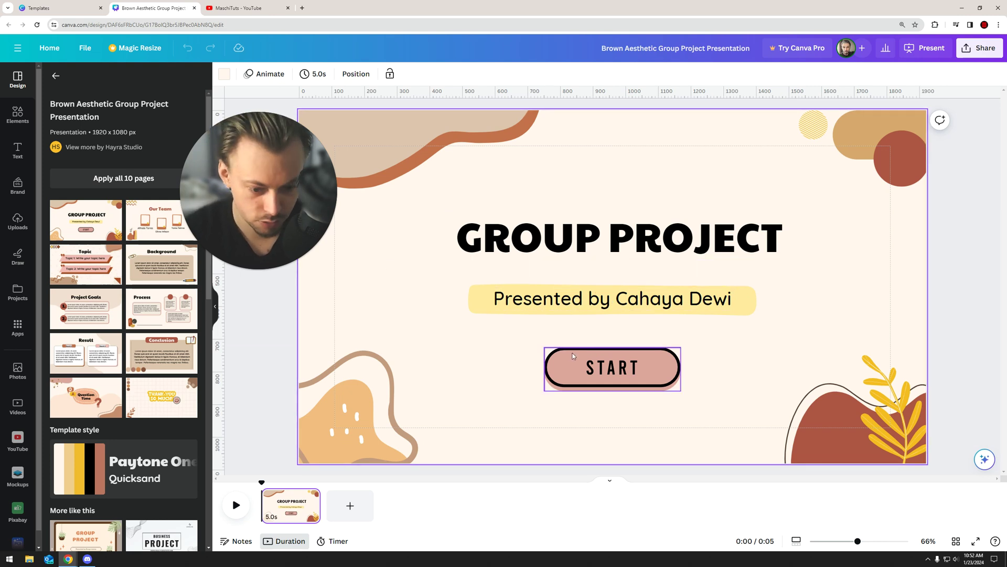
Give the GROUP PROJECT heading its own timing bar and extend the slide to 11.0s.
left_click(525, 228)
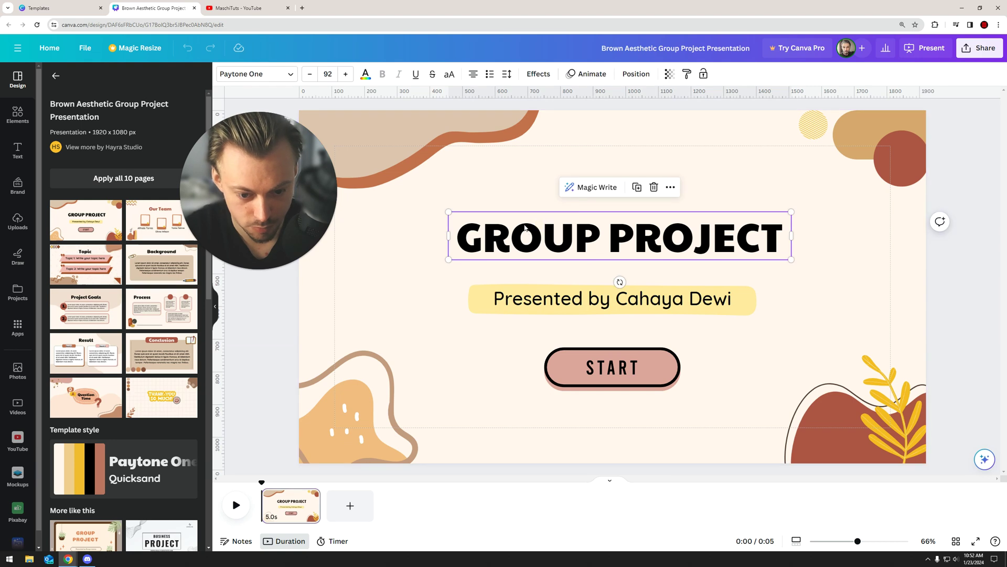
right_click(525, 228)
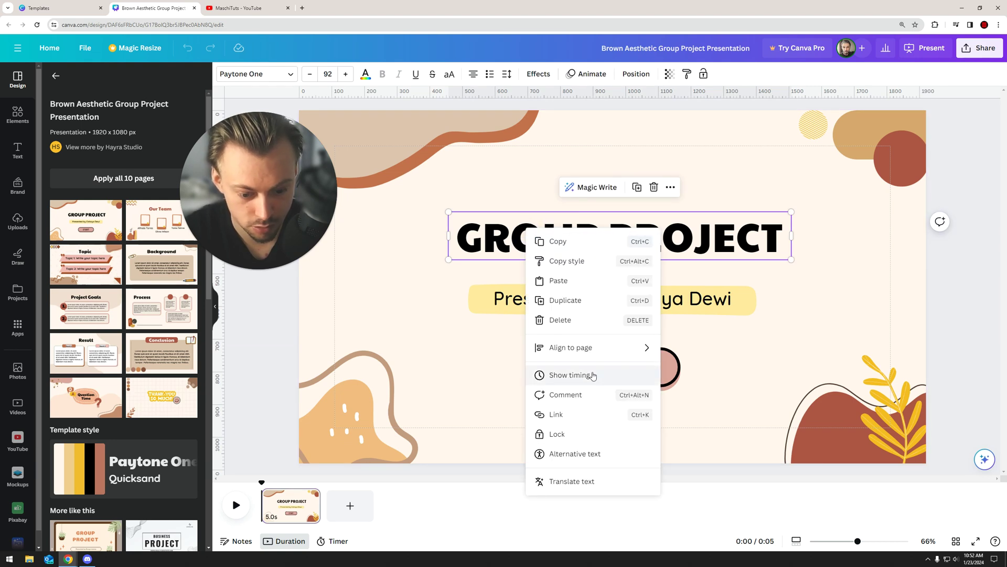
left_click(577, 377)
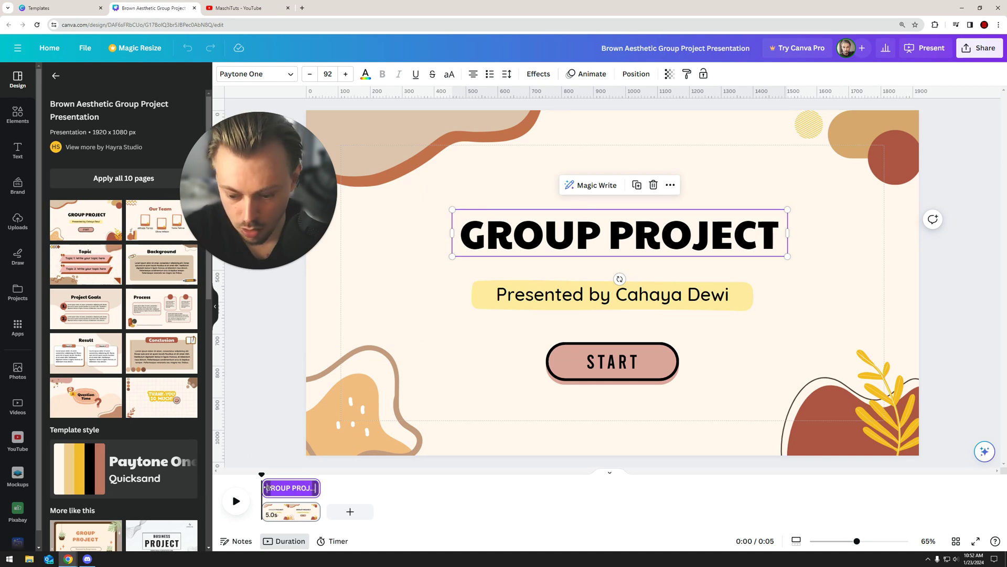
left_click_drag(317, 508, 391, 508)
Delay the heading so it appears about 5.3s into the slide.
left_click(373, 494)
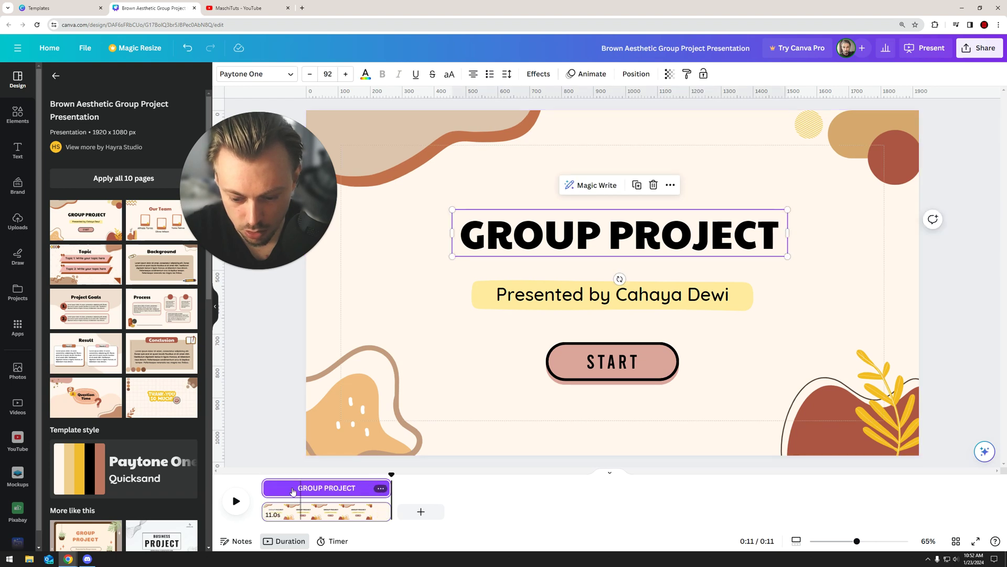
left_click_drag(265, 487, 320, 487)
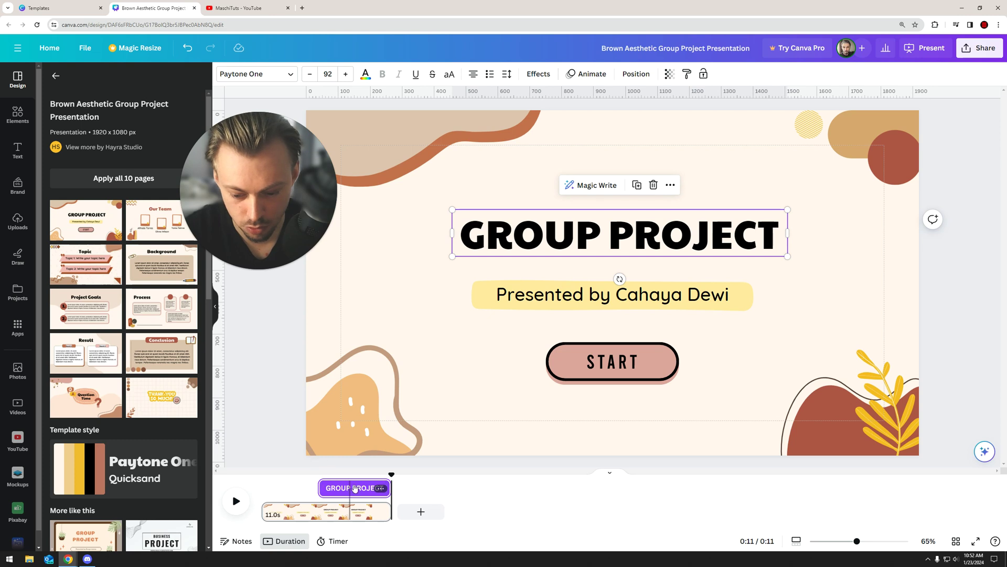
left_click_drag(392, 474, 355, 472)
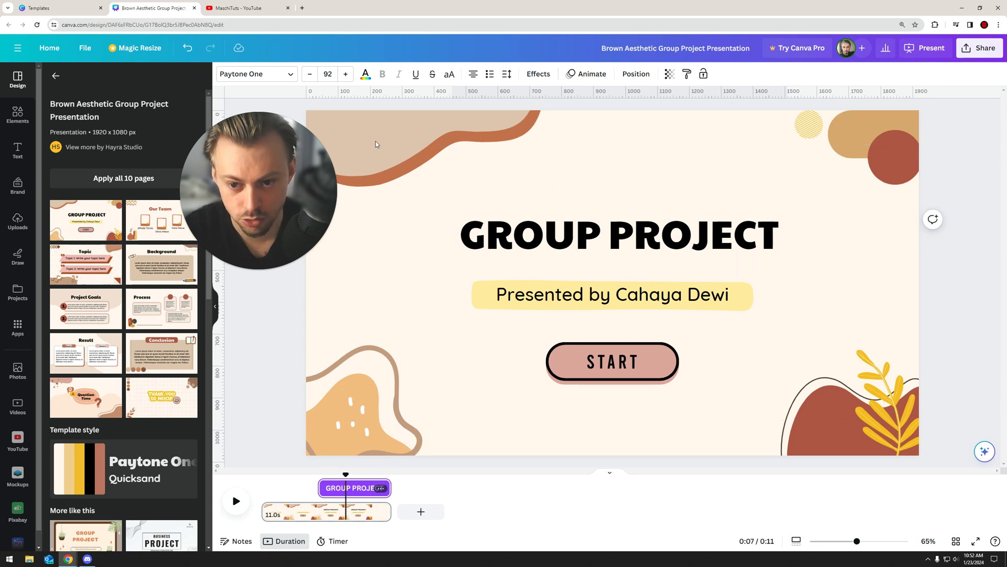
Apply a Fade animation to the GROUP PROJECT heading and preview it from the start.
left_click(587, 73)
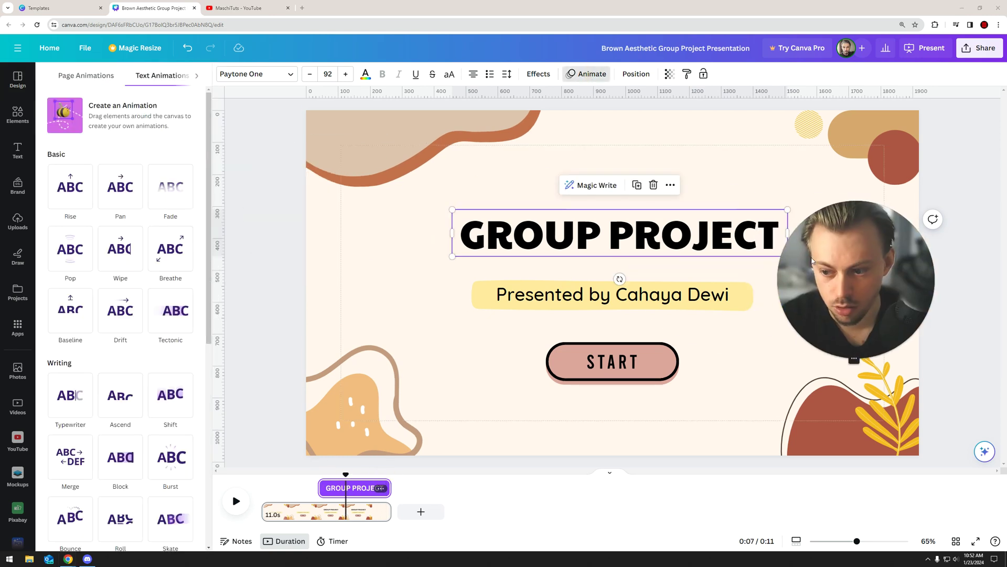
left_click(165, 202)
left_click_drag(346, 474, 264, 468)
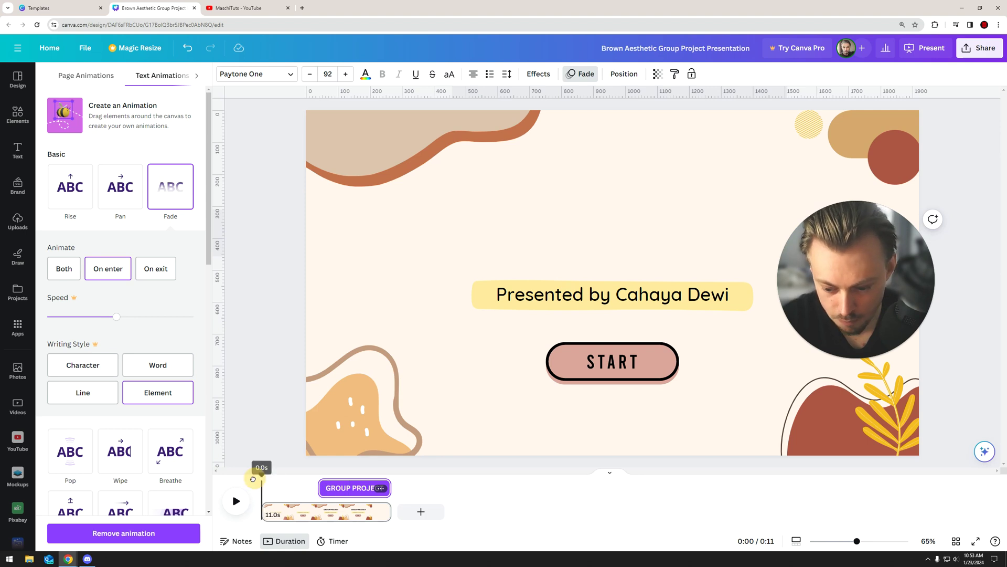
left_click(236, 501)
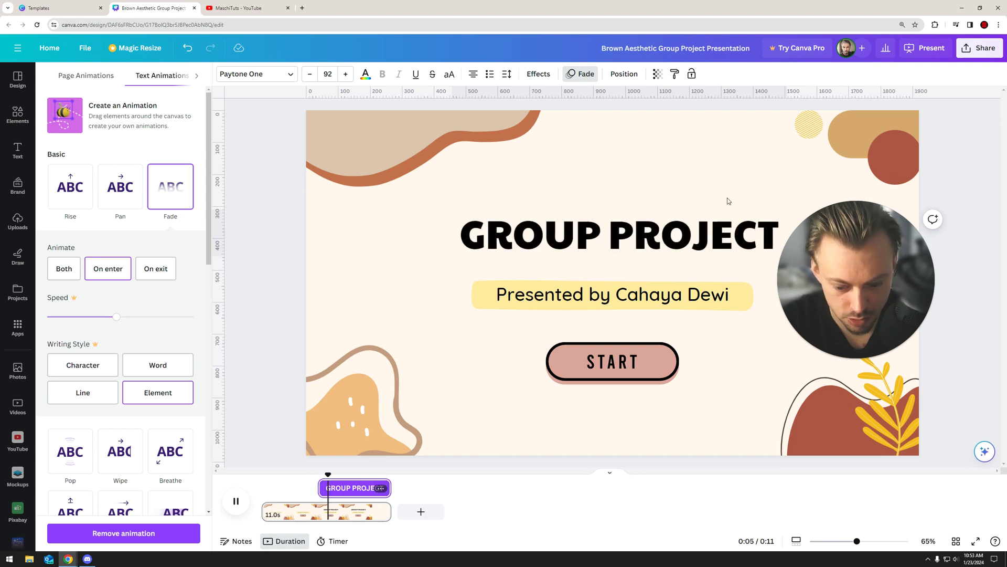
left_click(241, 499)
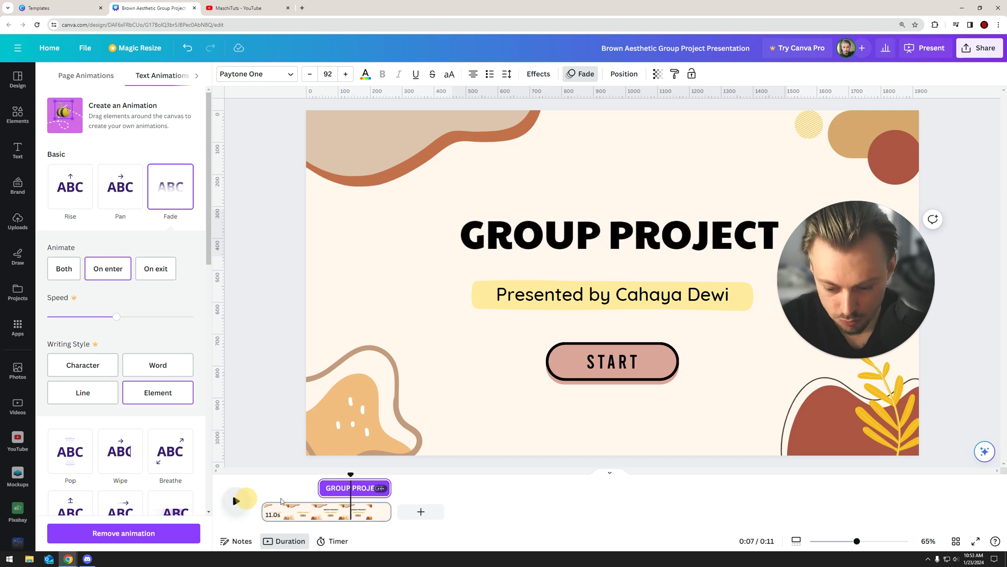
Shorten the heading's timing bar to about 4.8s and replay the slide to check it.
left_click_drag(392, 491, 369, 489)
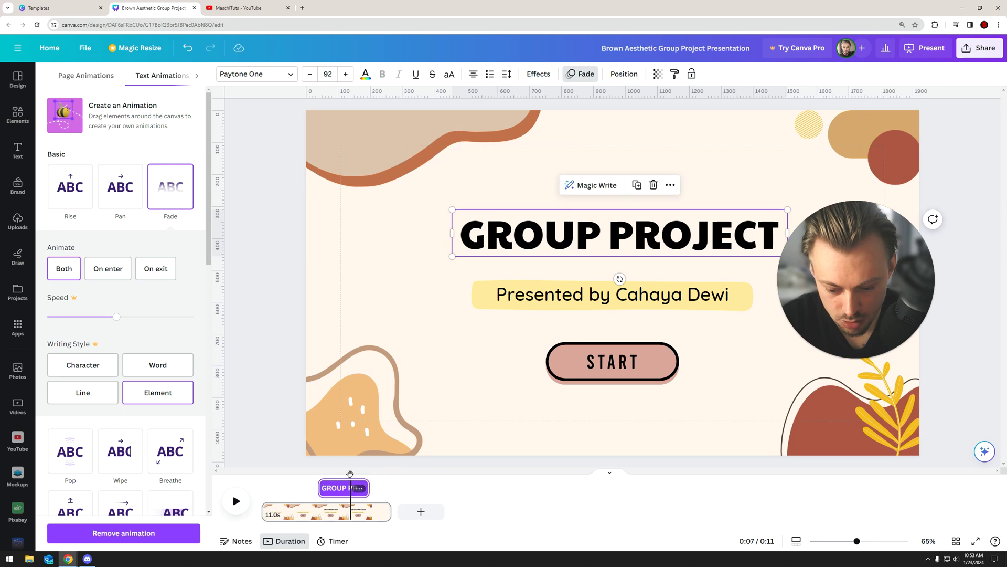
left_click(240, 503)
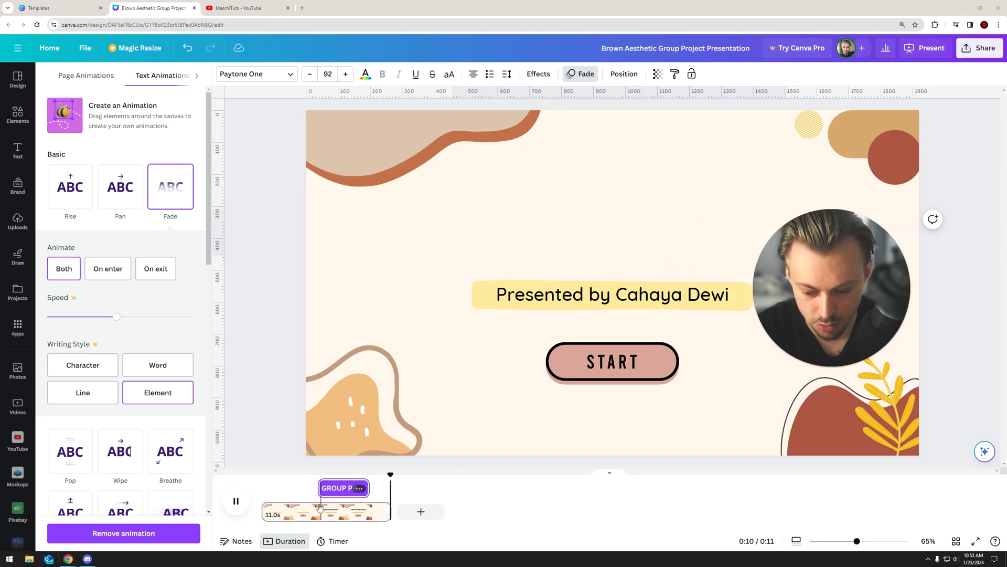
left_click(236, 500)
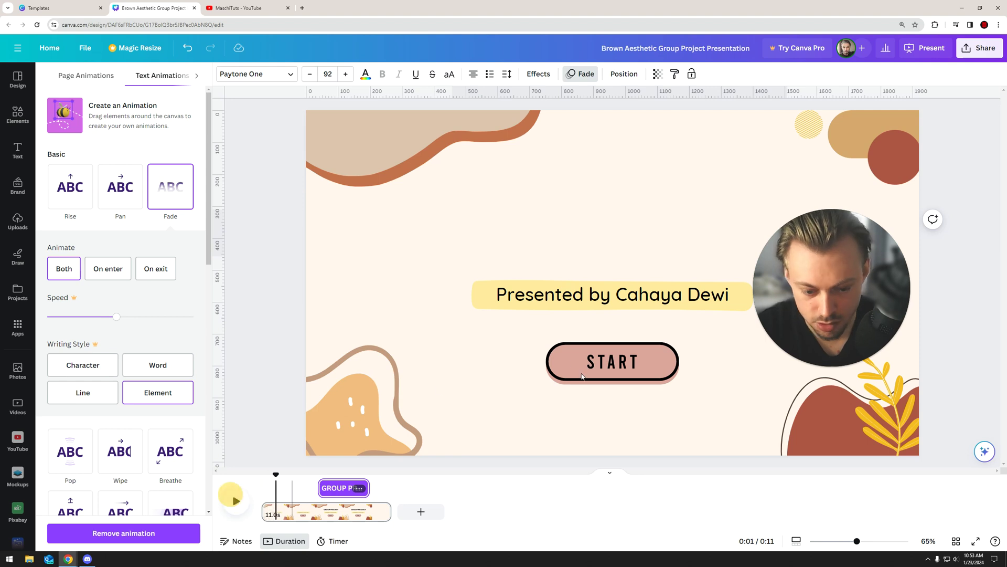
left_click(563, 359)
Dismiss the START button's options without changes and deselect the button.
right_click(563, 358)
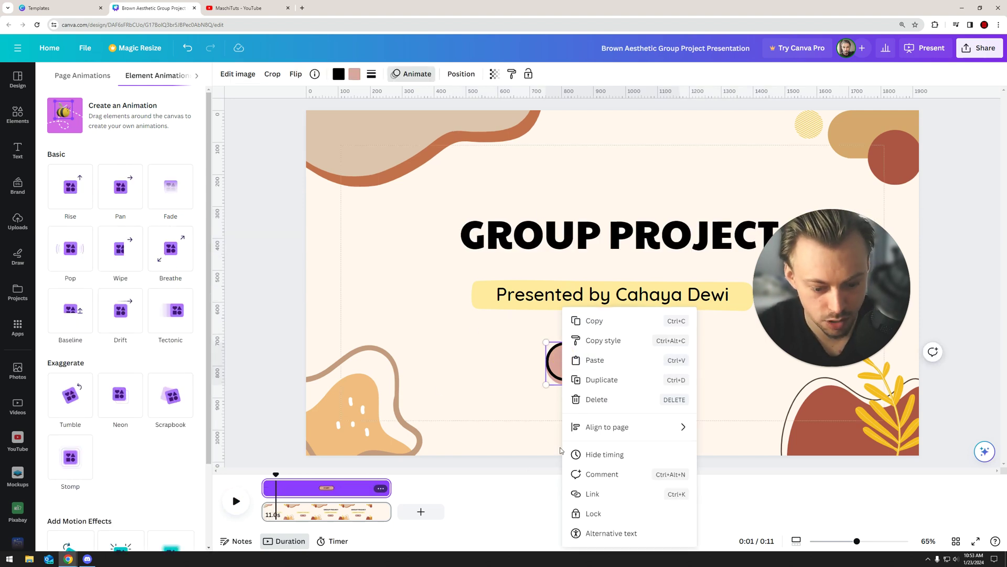
key("Escape")
left_click(528, 306)
left_click(582, 357)
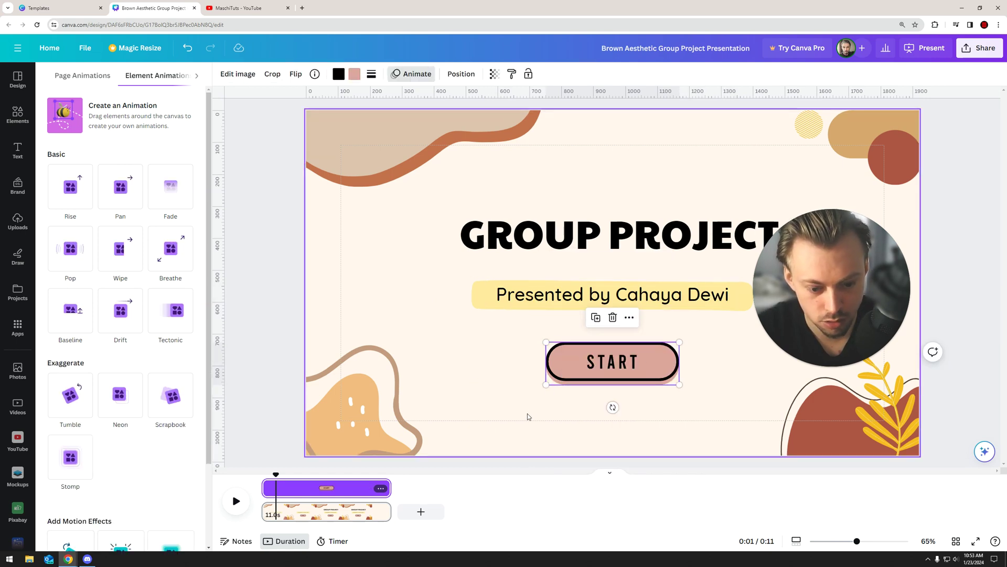
left_click(483, 360)
Select the subtitle's yellow background shape together with the subtitle text.
left_click(534, 295)
left_click(538, 295)
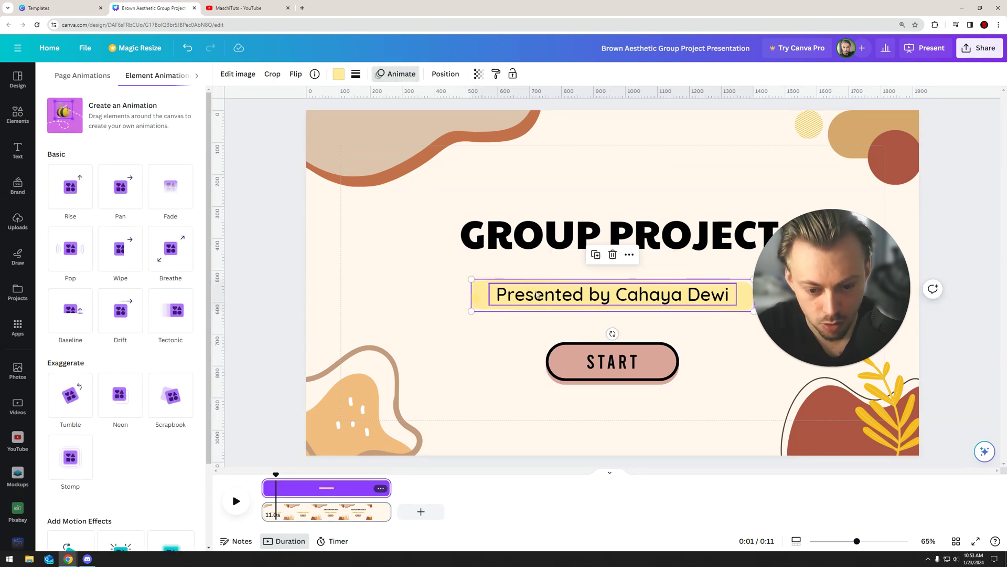
left_click(496, 296)
left_click(450, 282)
left_click(496, 292)
left_click(479, 296)
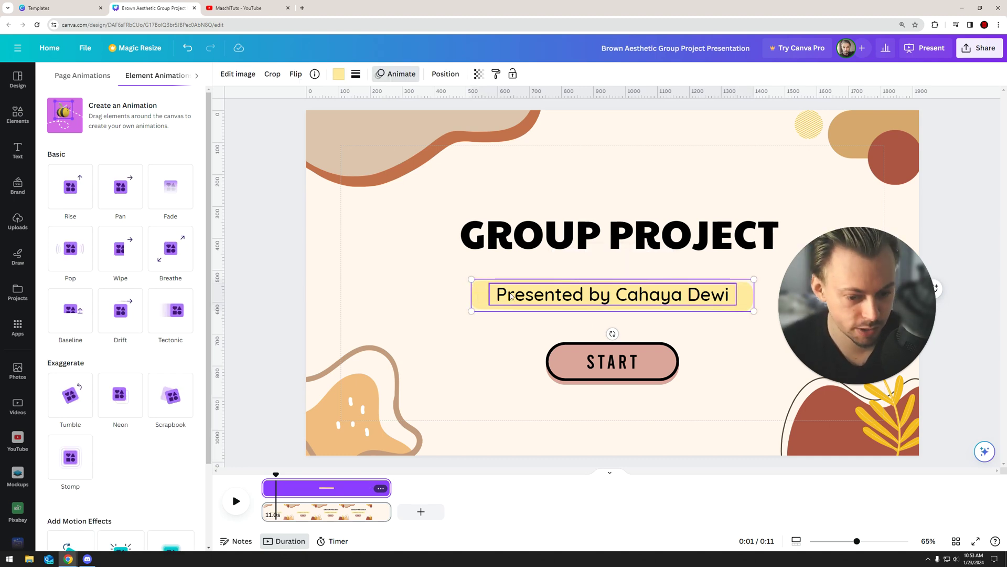
left_click(511, 296, "shift")
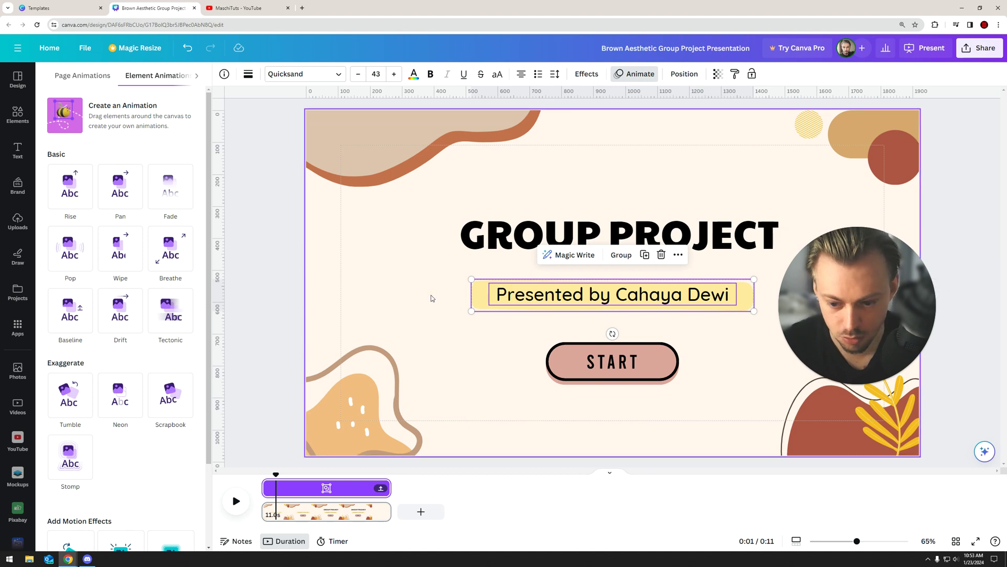
Group the subtitle text with its yellow background shape.
left_click(493, 295)
left_click(480, 294)
left_click(505, 295)
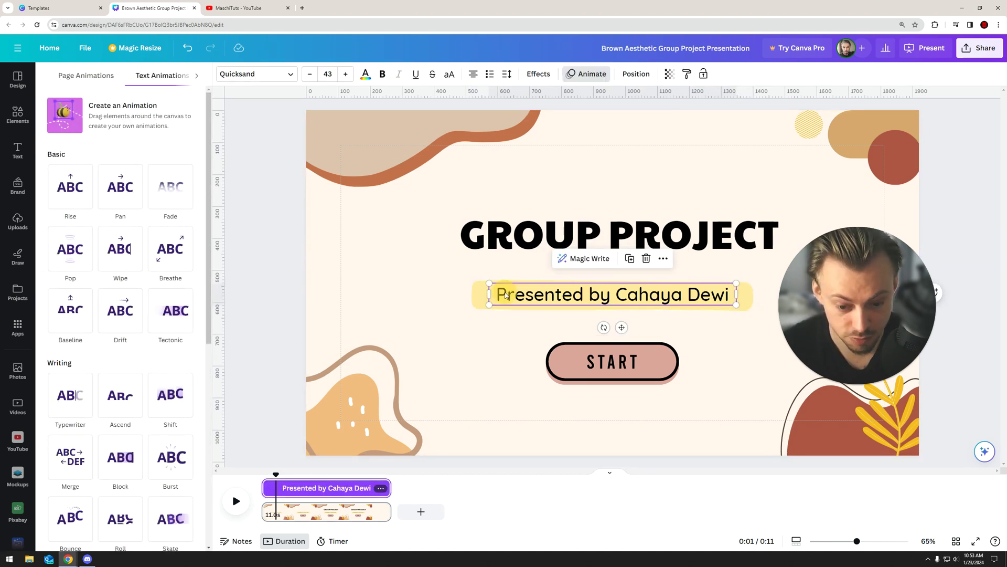
left_click(493, 295, "shift")
right_click(493, 286)
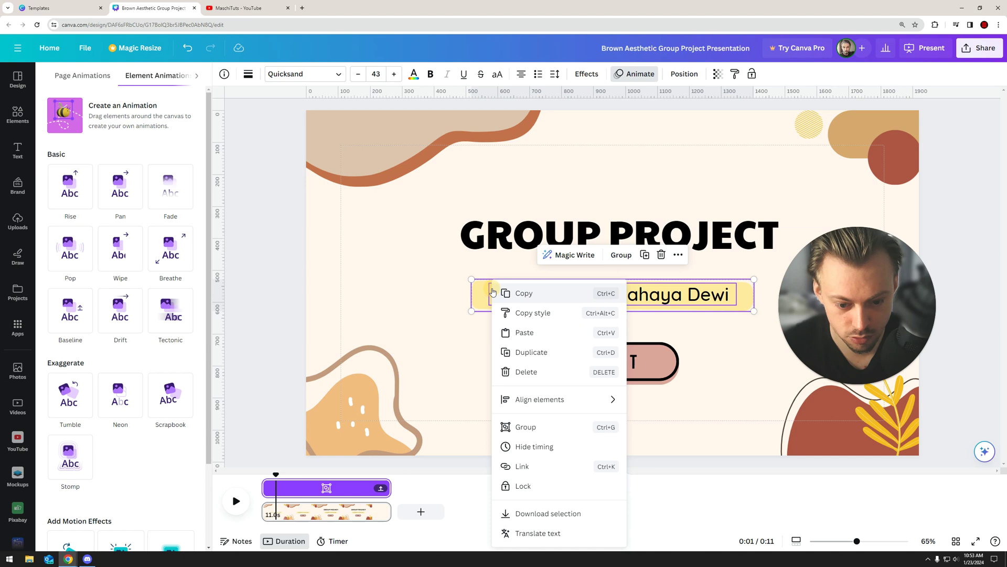
left_click(549, 426)
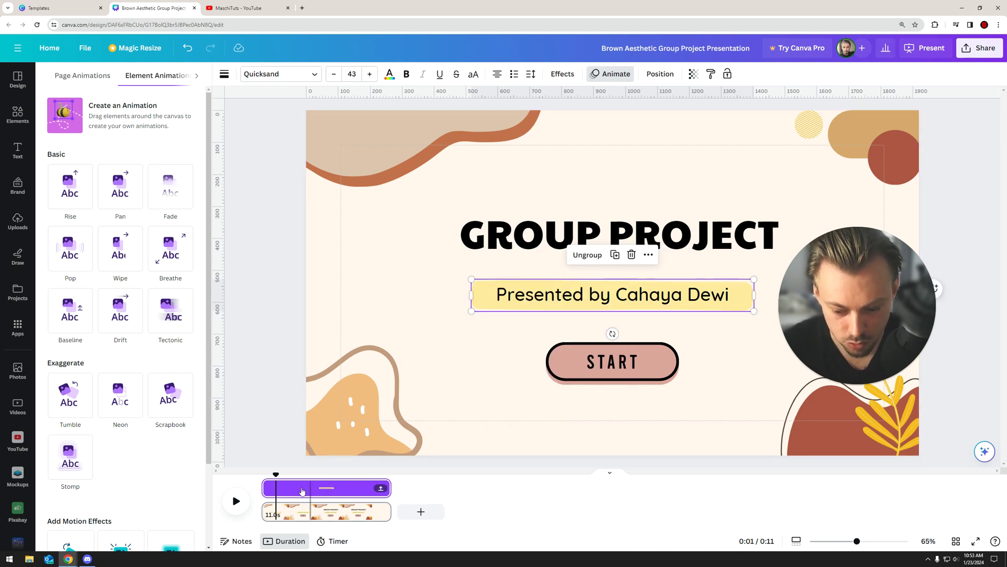
Delay the subtitle group's start in the timeline, then reselect the subtitle.
left_click_drag(267, 488, 294, 476)
left_click(467, 303)
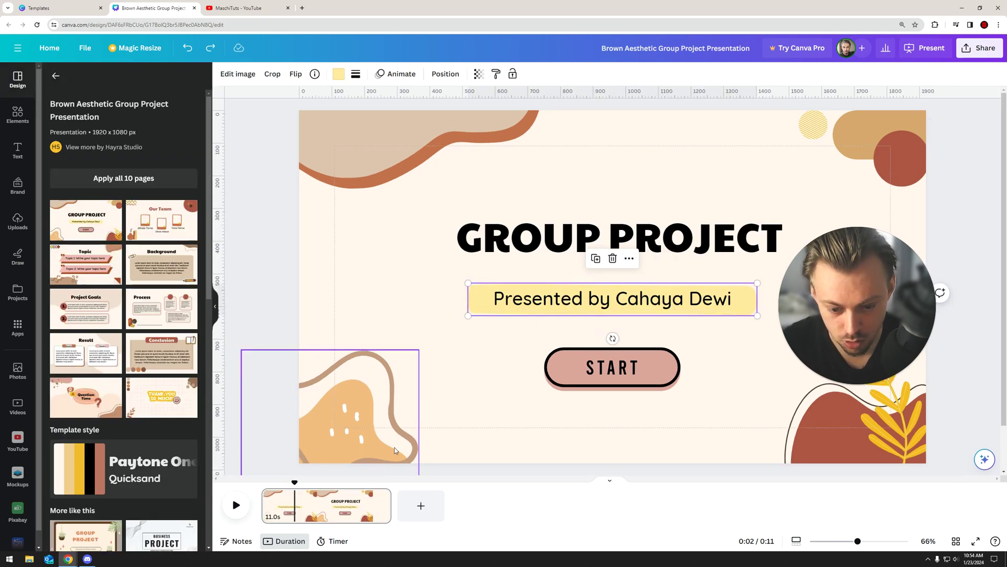
right_click(542, 299)
Show the subtitle's timing track and test delaying the background's start, leaving it unchanged.
left_click(567, 430)
left_click(533, 283)
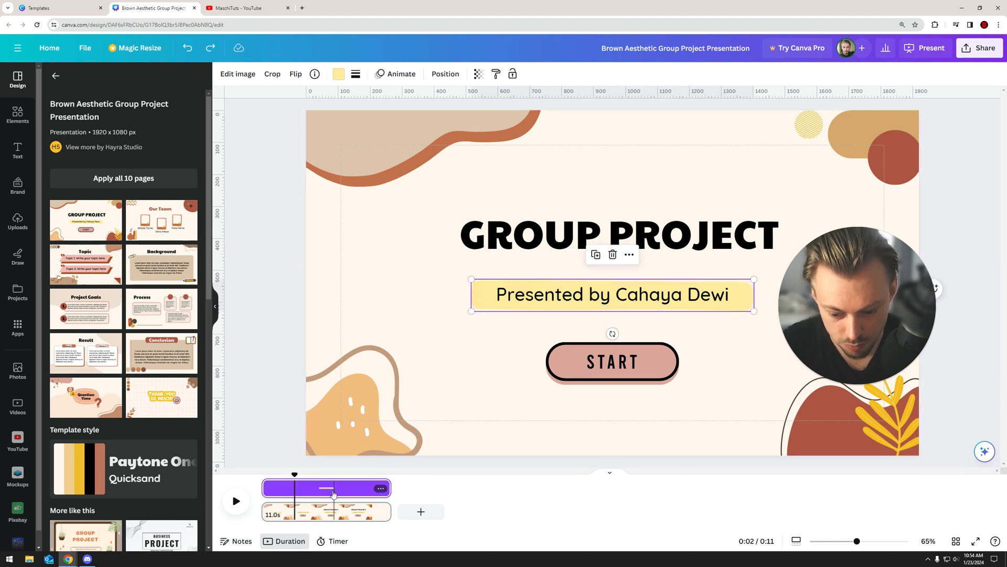
mouse_move(269, 489)
left_mouse_down()
mouse_move(315, 488)
mouse_move(266, 488)
left_mouse_up()
Group the subtitle text and yellow background shape into one element again.
left_click(507, 306)
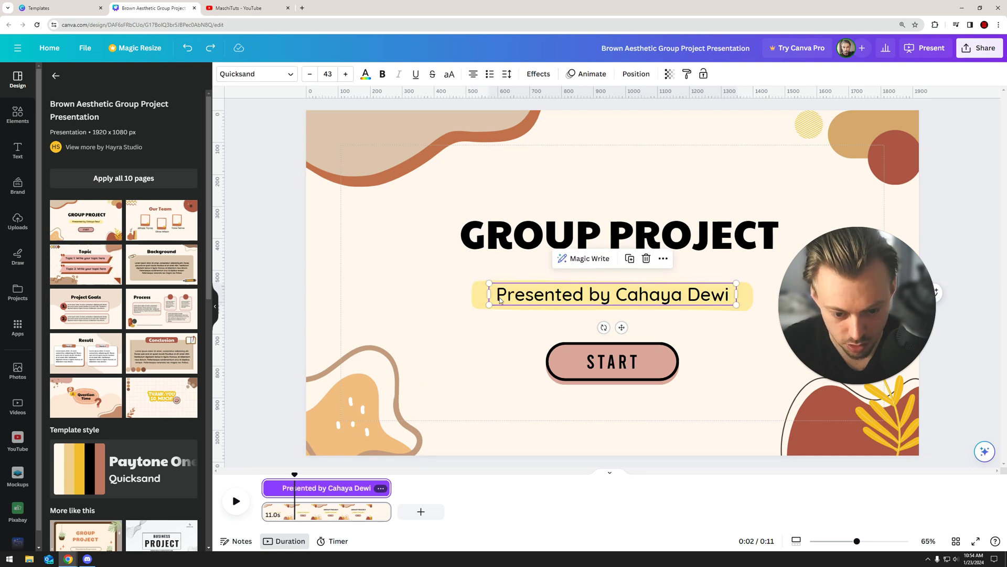
left_click(480, 297, "shift")
right_click(499, 288)
left_click(527, 423)
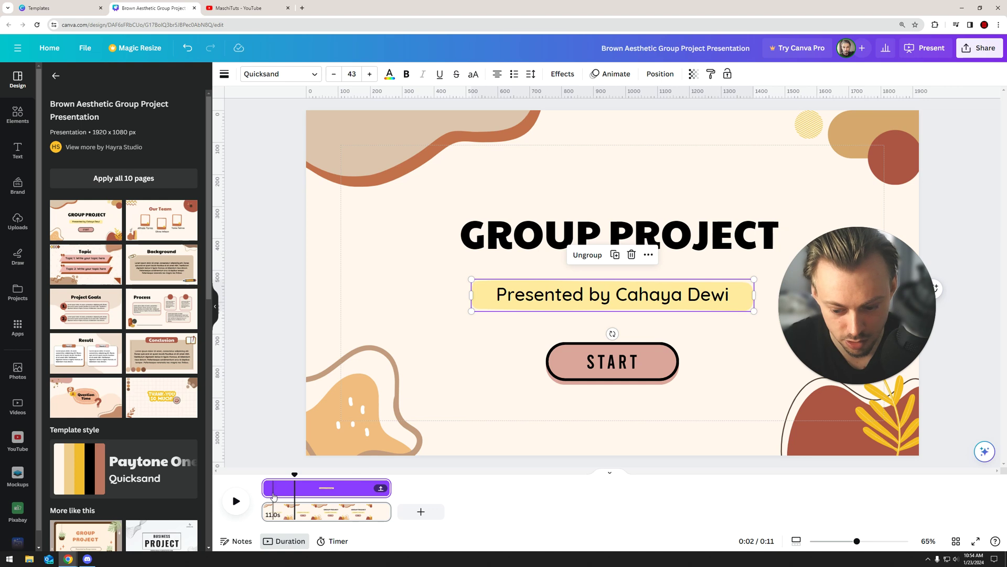
Delay the subtitle group to enter about 4.6s into the 11.0s slide, then ready its animations.
left_click_drag(318, 487, 365, 487)
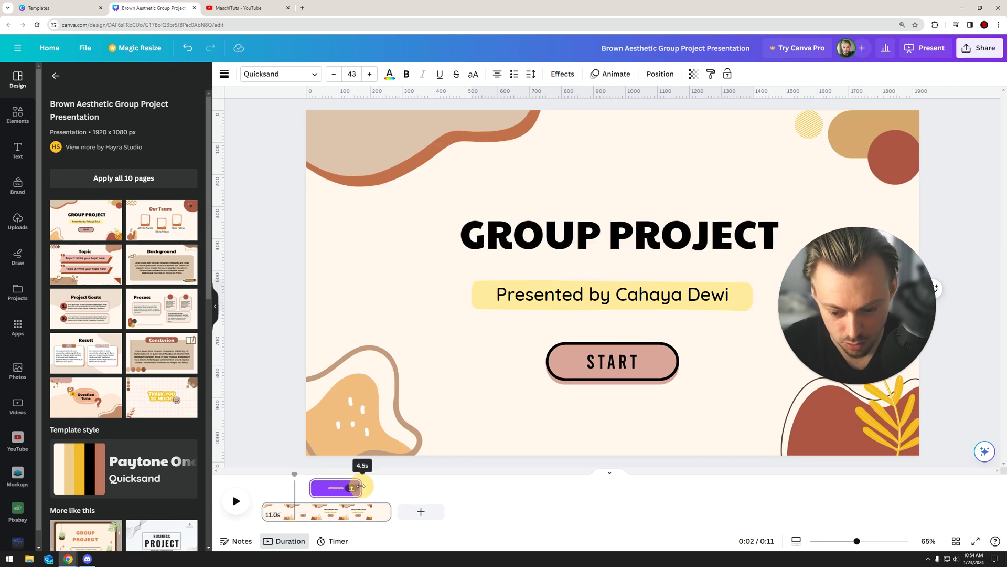
left_click_drag(294, 473, 317, 475)
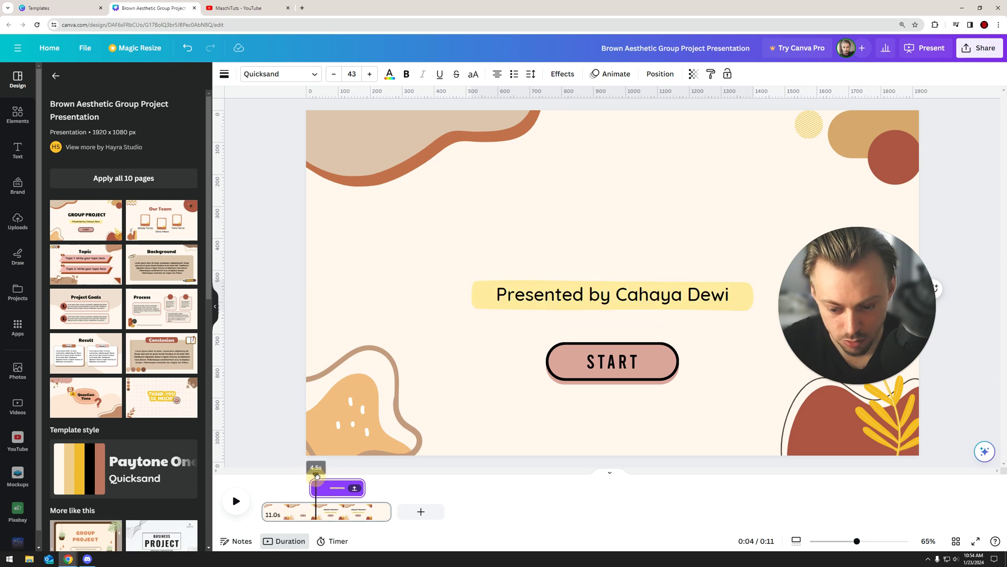
left_click(531, 304)
left_click(628, 76)
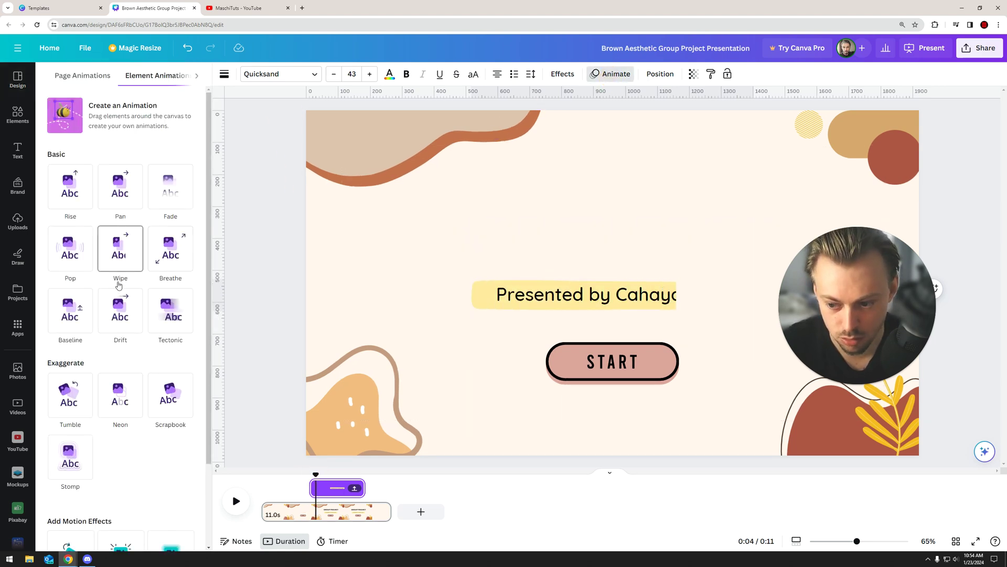
Give the subtitle group a Wipe animation and play the slide full screen.
left_click(121, 254)
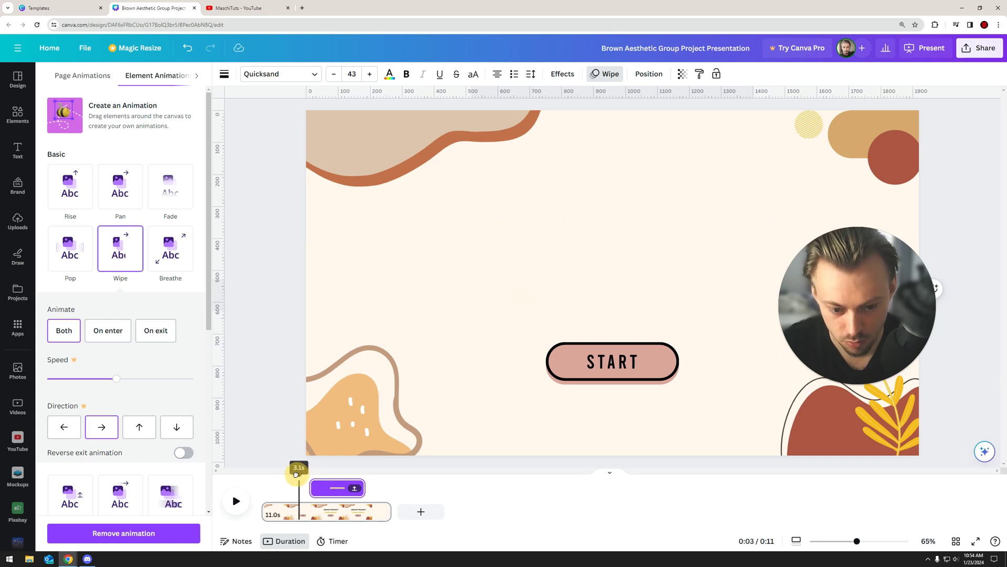
mouse_move(315, 468)
left_mouse_down()
mouse_move(328, 468)
mouse_move(318, 468)
left_mouse_up()
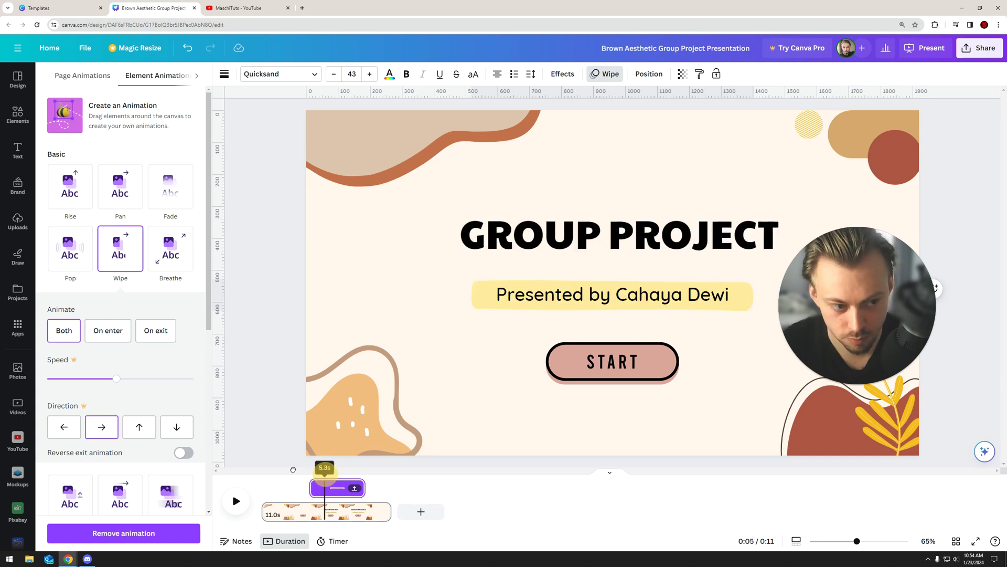
left_click(925, 47)
left_click(850, 299)
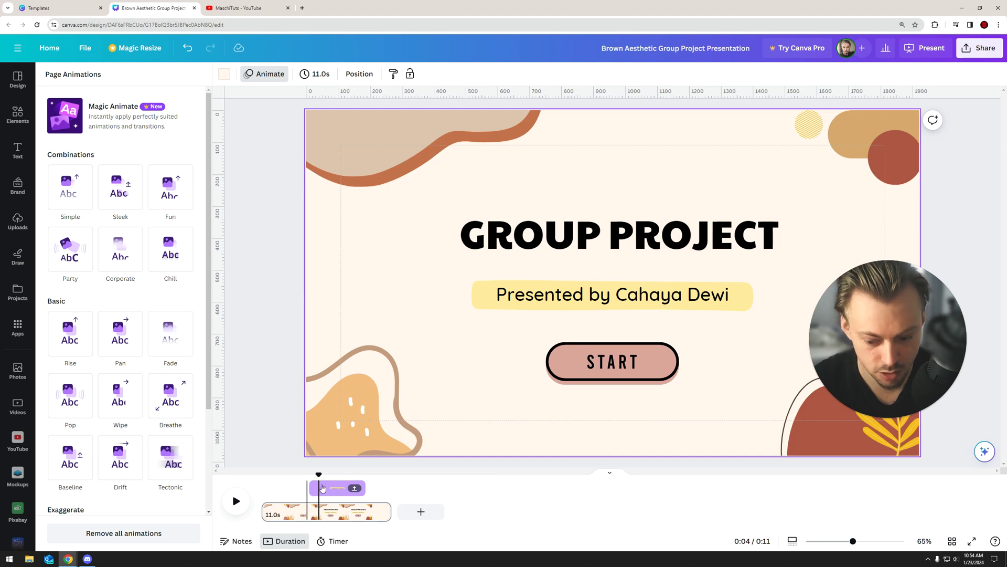
mouse_move(319, 475)
left_mouse_down()
mouse_move(263, 477)
mouse_move(331, 474)
left_mouse_up()
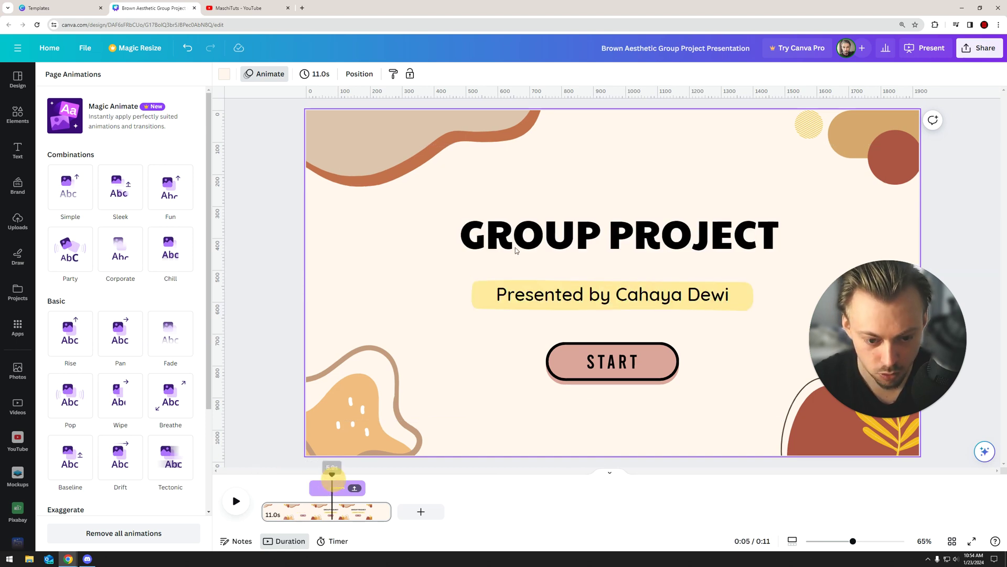
left_click(551, 234)
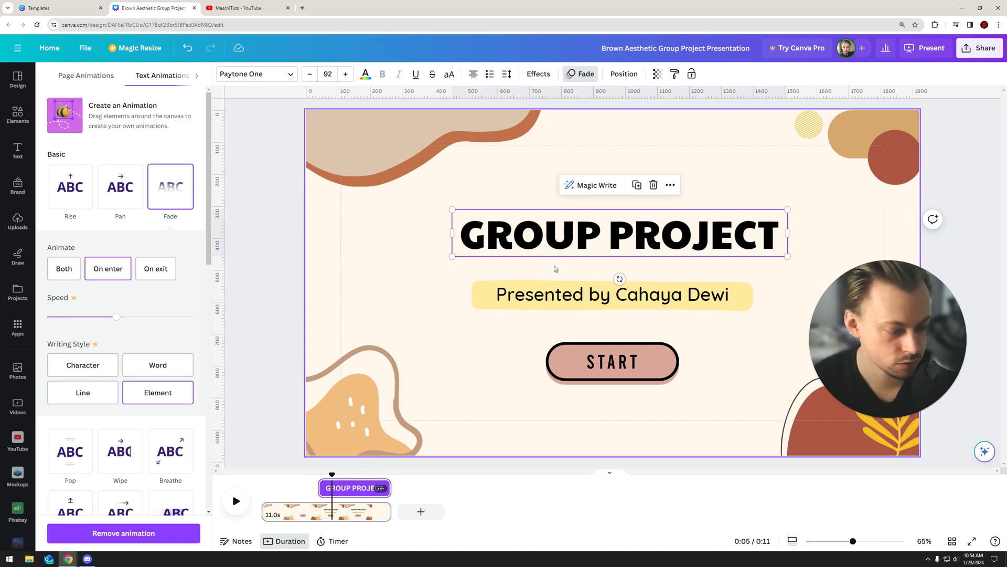
left_click(545, 291)
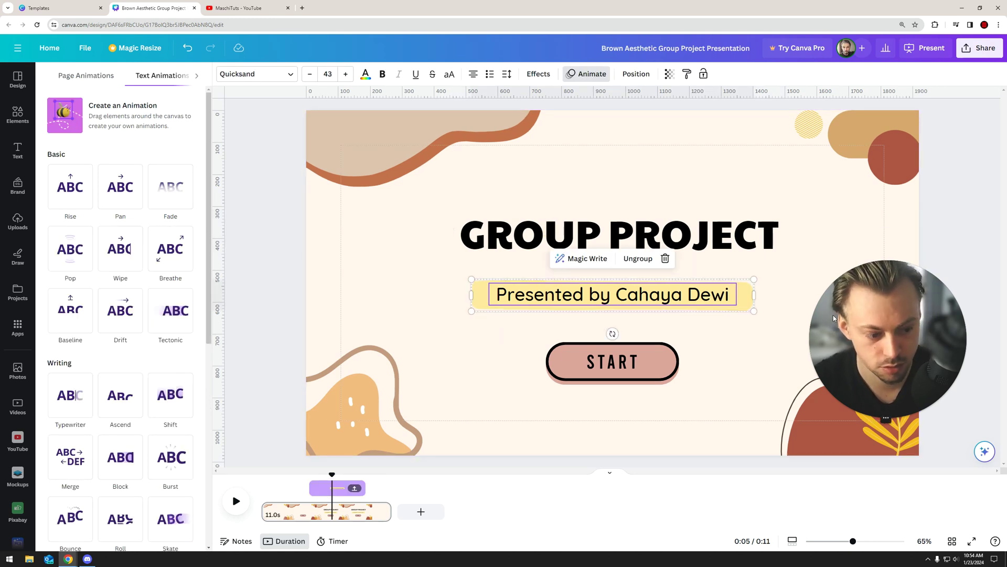
left_click_drag(834, 318, 385, 253)
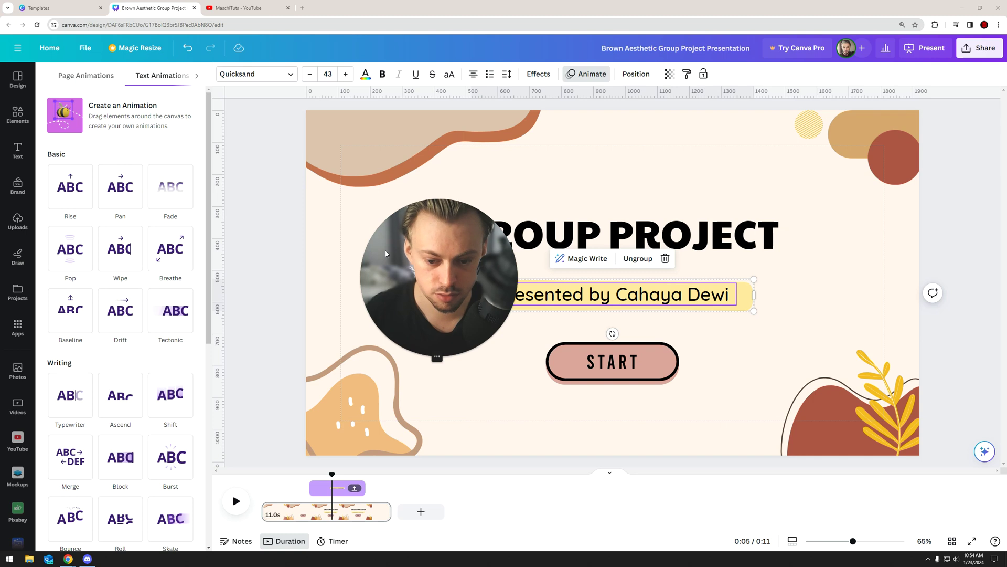
left_click_drag(386, 254, 348, 242)
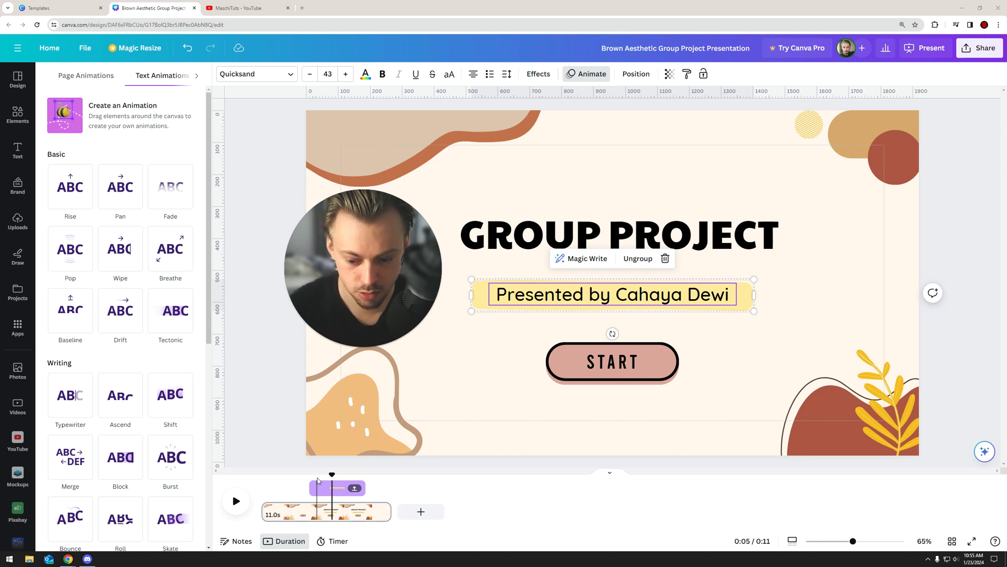
Extend the subtitle group's timing bar at its right end so it stays longer.
left_click(325, 486)
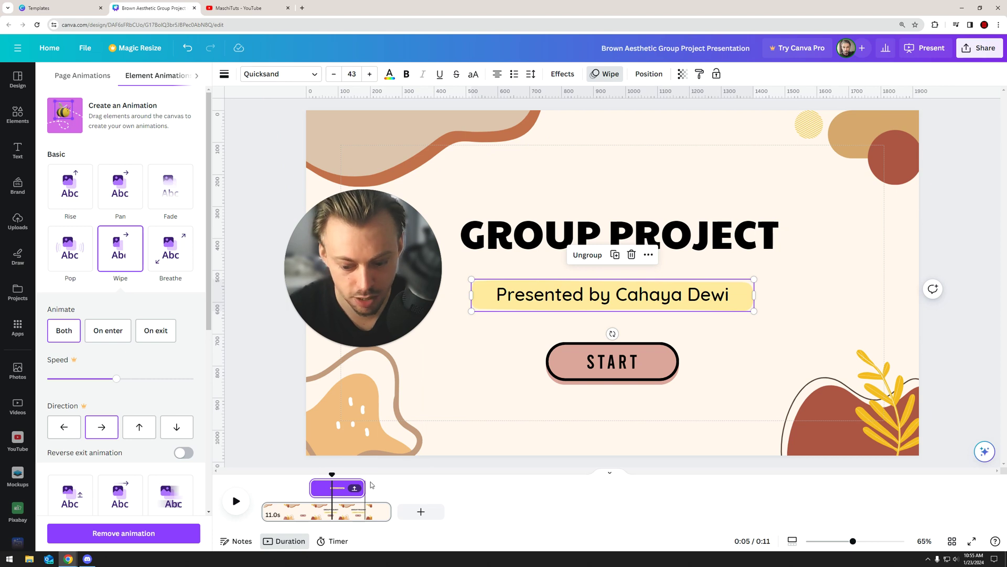
left_click_drag(362, 488, 363, 488)
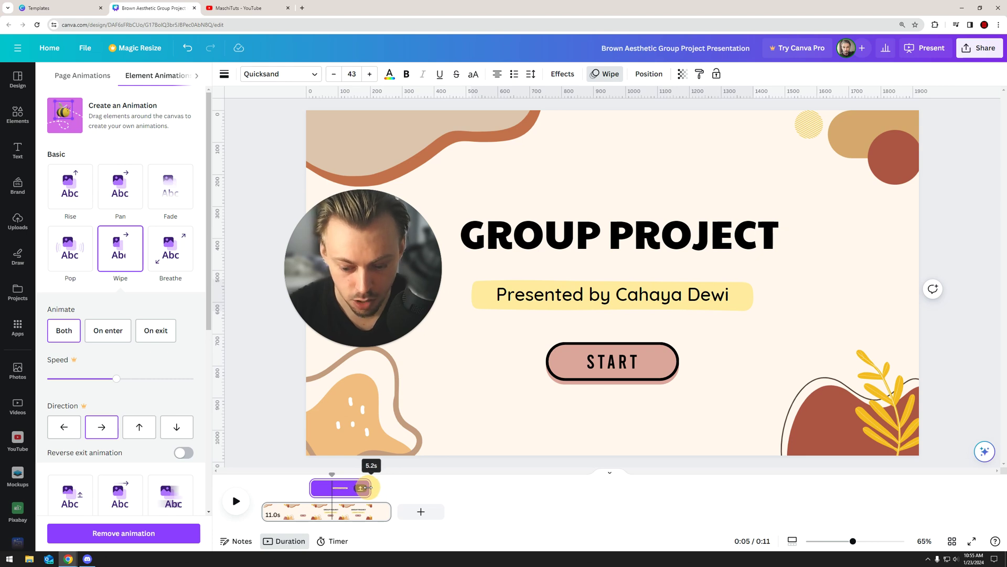
mouse_move(365, 488)
left_mouse_down()
mouse_move(394, 490)
mouse_move(350, 488)
mouse_move(386, 488)
mouse_move(367, 488)
left_mouse_up()
Pick MP4 Video as the file type in Share's Download settings, then dismiss the panel without downloading.
left_click(979, 48)
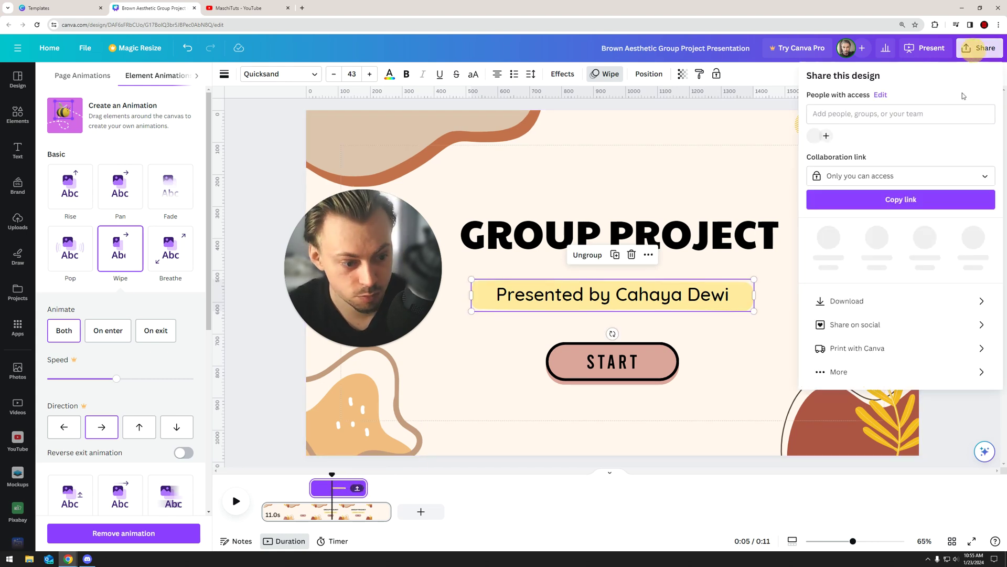
left_click(881, 302)
left_click(881, 124)
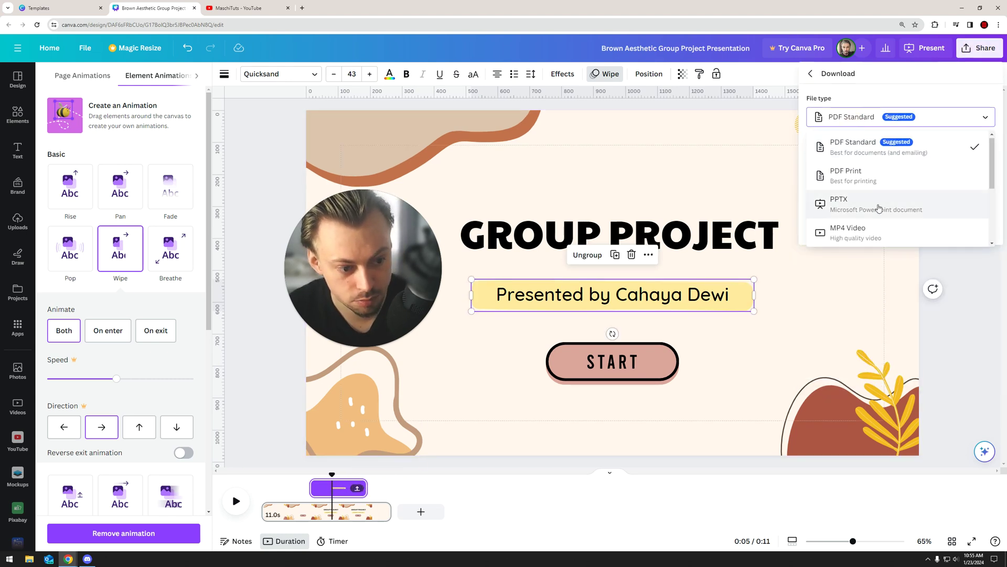
scroll(859, 197, "down", 3)
scroll(858, 194, "up", 2)
left_click(859, 194)
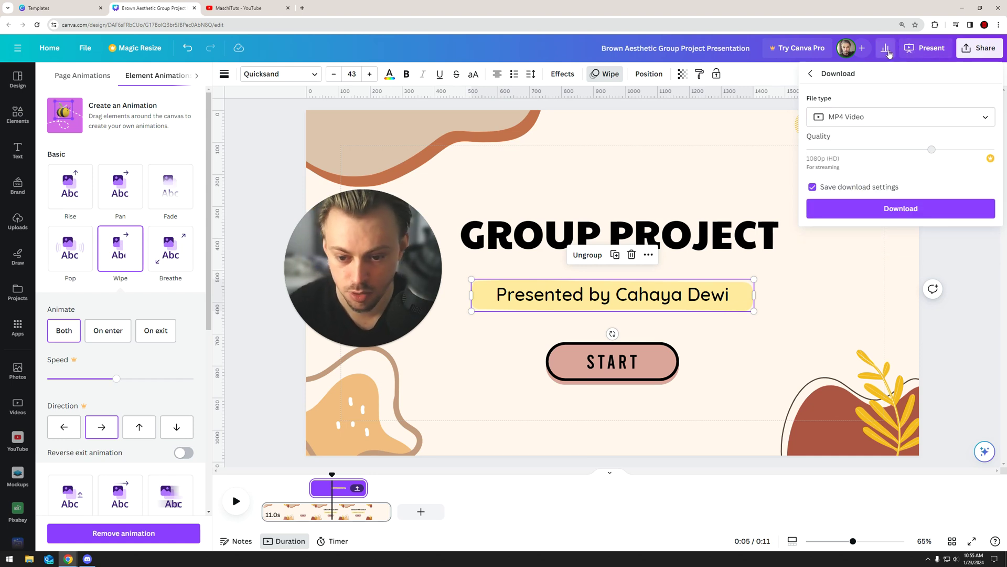
left_click(289, 163)
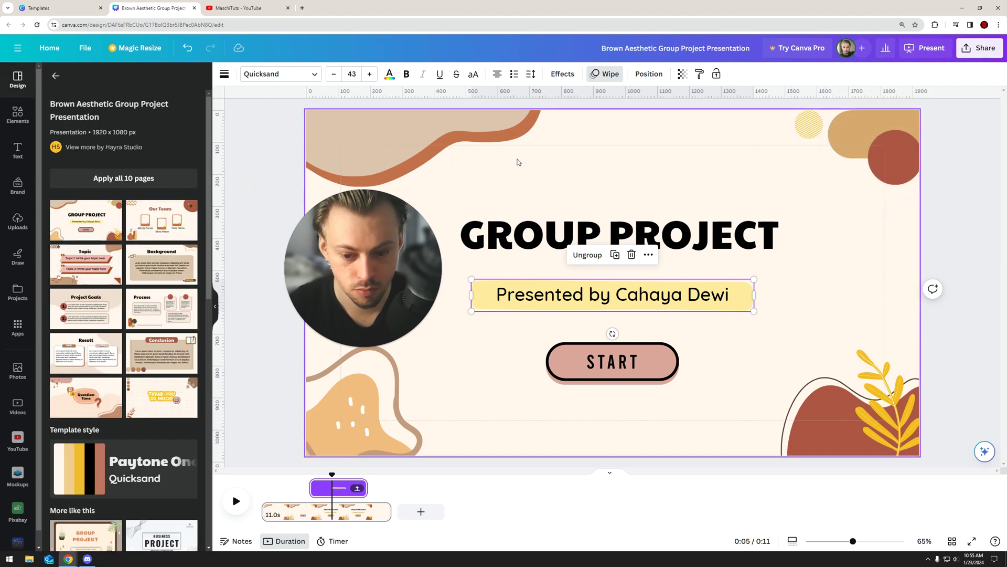